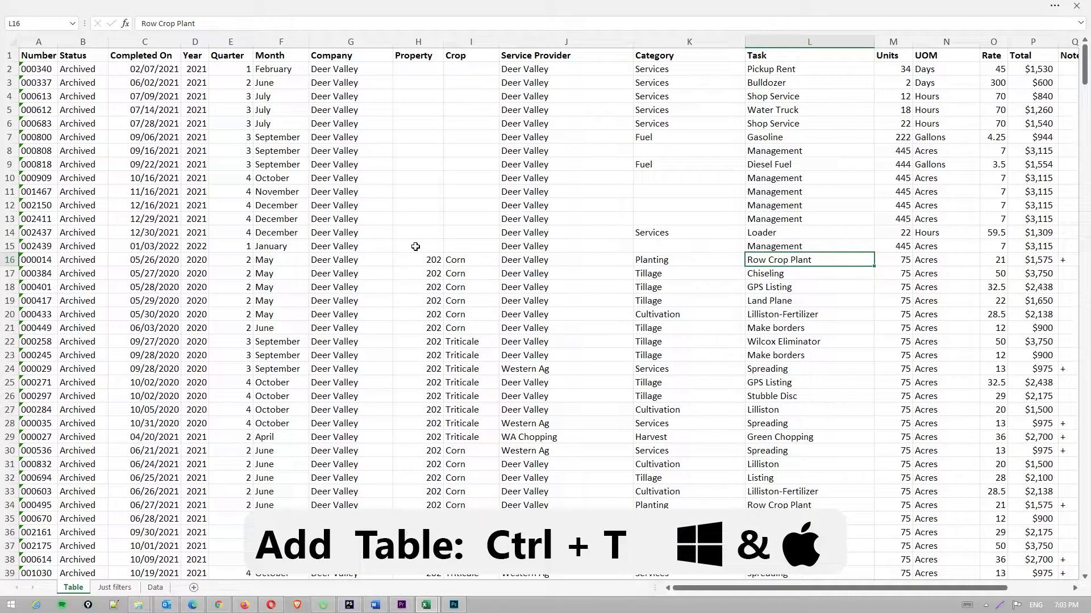
- Convert the data range A1:Q509 into a table with headers and deselect the range
{"action": "key", "text": "ctrl+t"}
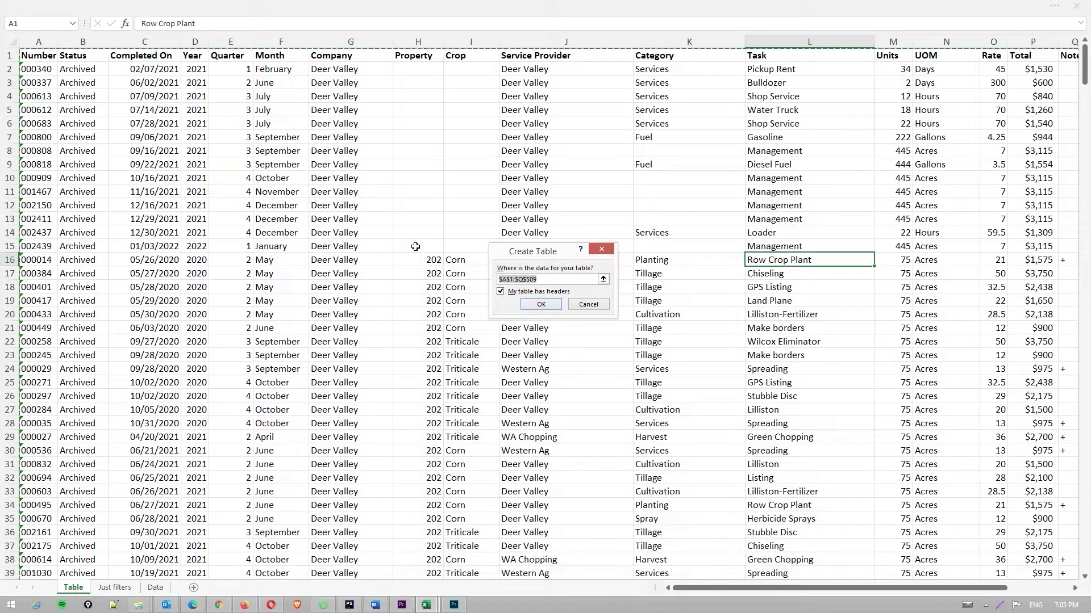
{"action": "left_click", "coordinate": [541, 306]}
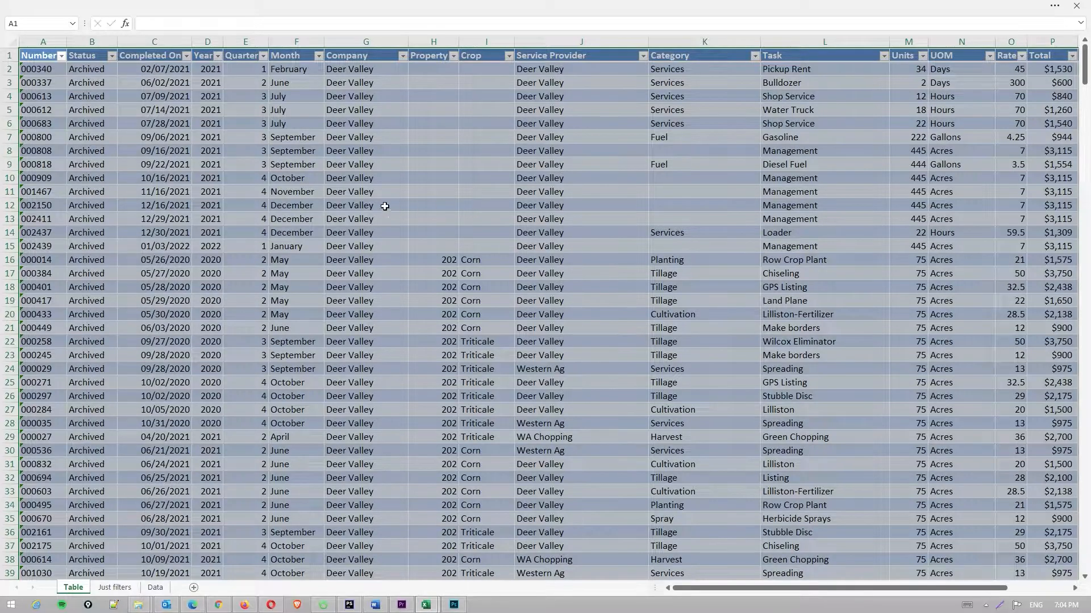
{"action": "left_click", "coordinate": [269, 114]}
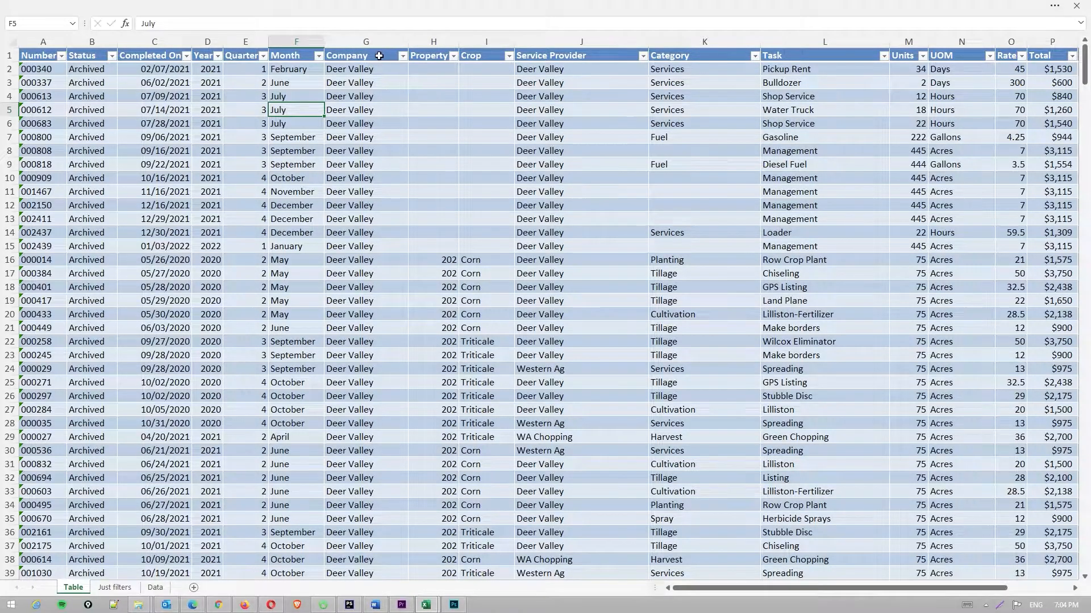
- Filter the table's Company column to show only East Ranch
{"action": "left_click", "coordinate": [403, 56]}
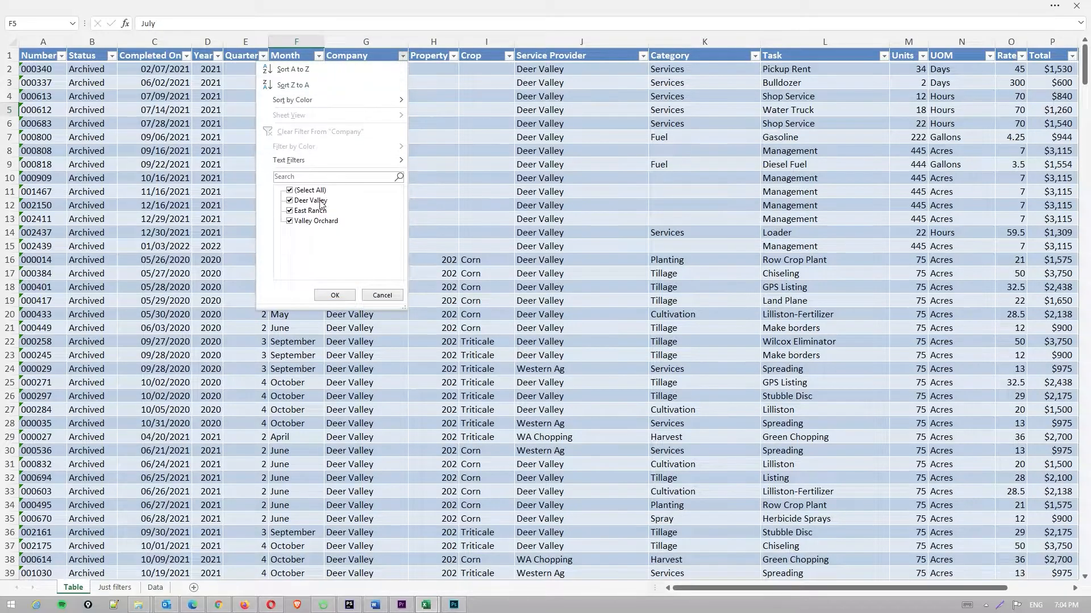
{"action": "left_click", "coordinate": [296, 192]}
{"action": "left_click", "coordinate": [293, 213]}
{"action": "left_click", "coordinate": [335, 295]}
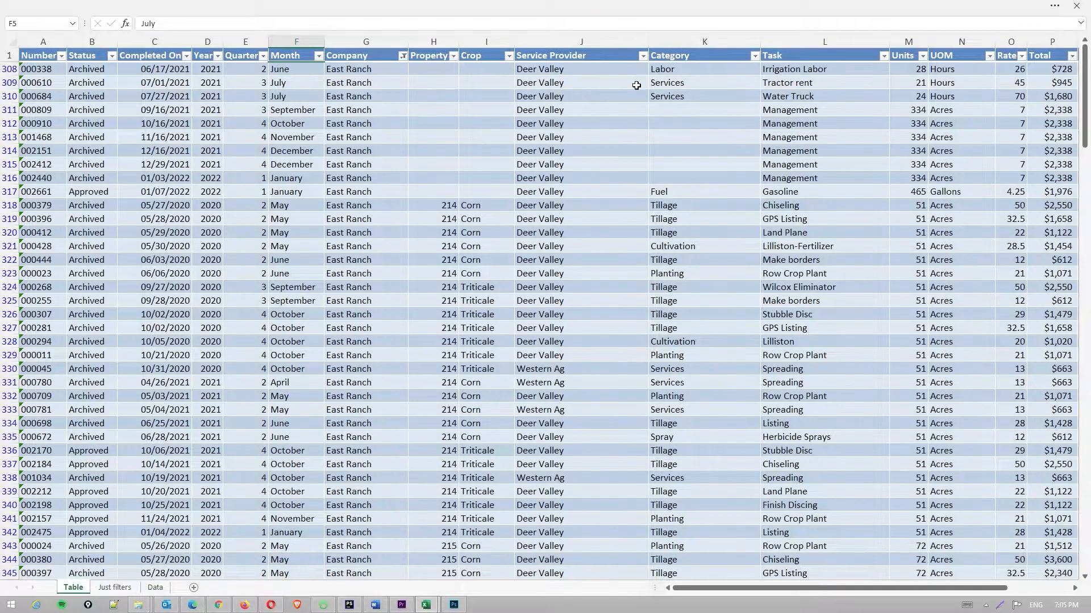
- Filter the table's Category column to show only Tillage
{"action": "left_click", "coordinate": [754, 55]}
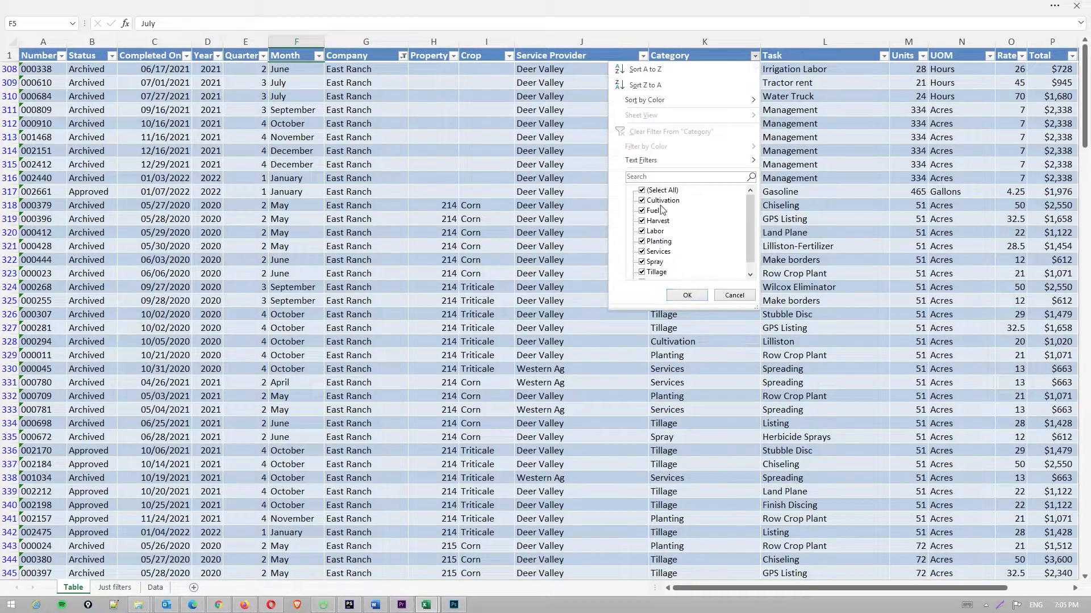
{"action": "left_click", "coordinate": [643, 191]}
{"action": "left_click", "coordinate": [642, 272]}
{"action": "left_click", "coordinate": [685, 295]}
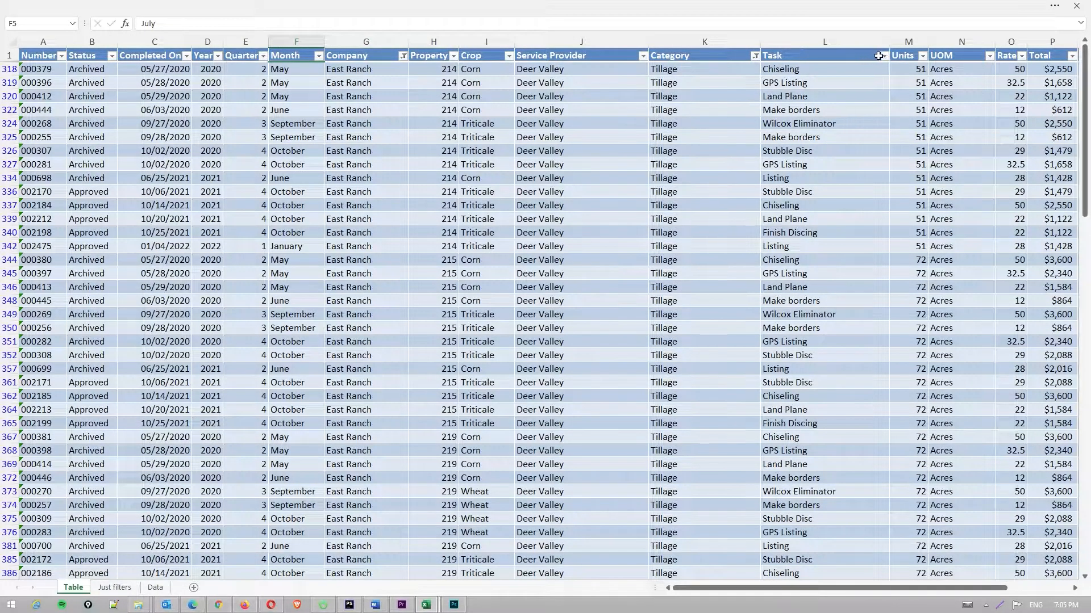
- Filter the table's Task column to show only Listing
{"action": "left_click", "coordinate": [884, 56]}
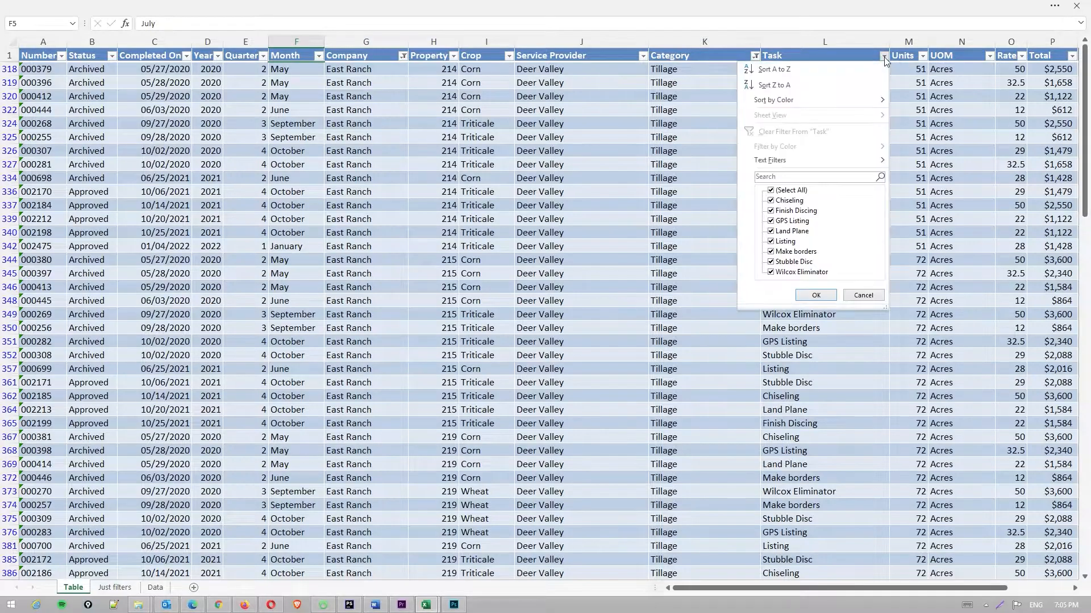
{"action": "left_click", "coordinate": [772, 190]}
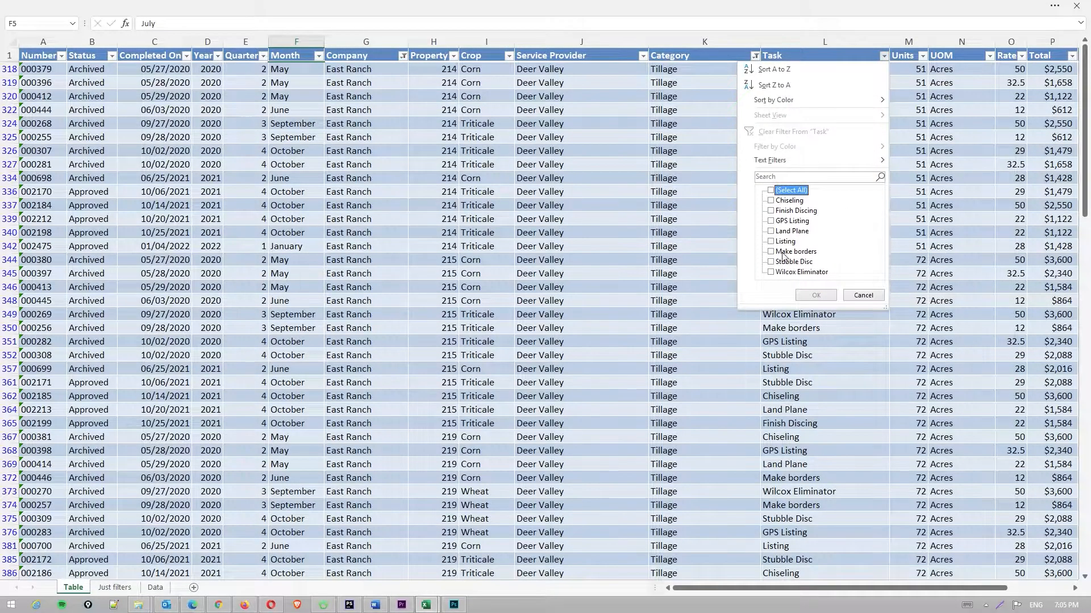
{"action": "left_click", "coordinate": [772, 241]}
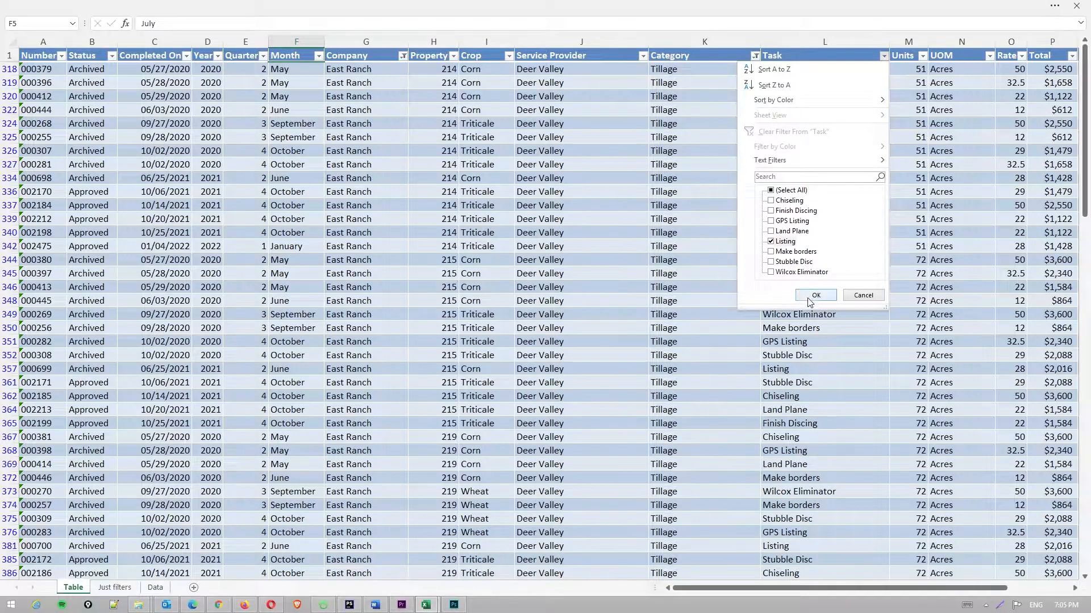
{"action": "left_click", "coordinate": [807, 296]}
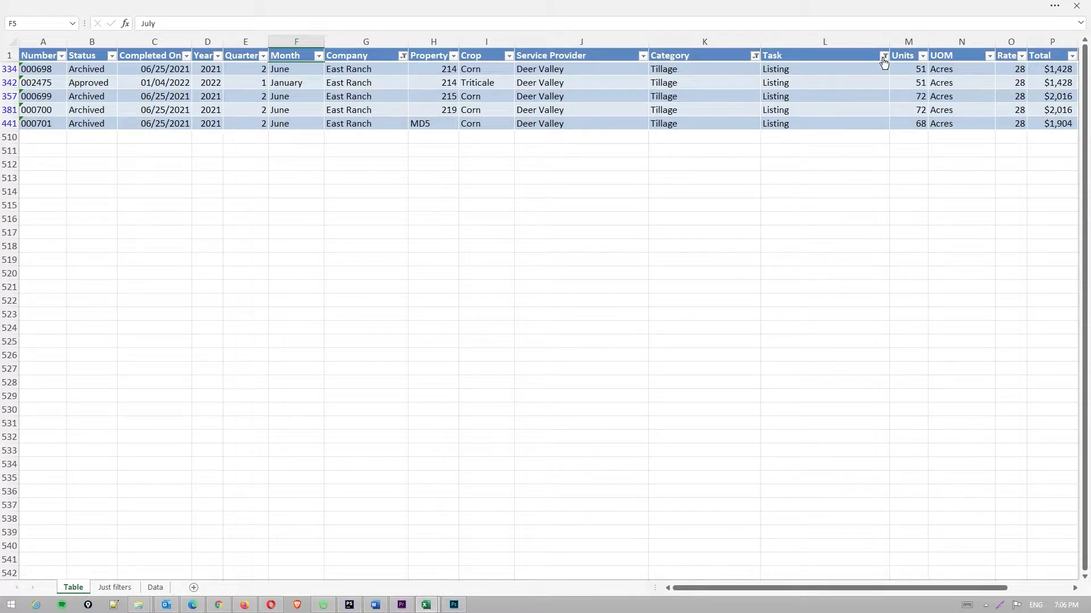
- Reselect all tasks in the Task filter, and reset the remaining filters by turning the table's filtering off and on again
{"action": "left_click", "coordinate": [884, 57]}
{"action": "left_click", "coordinate": [771, 190]}
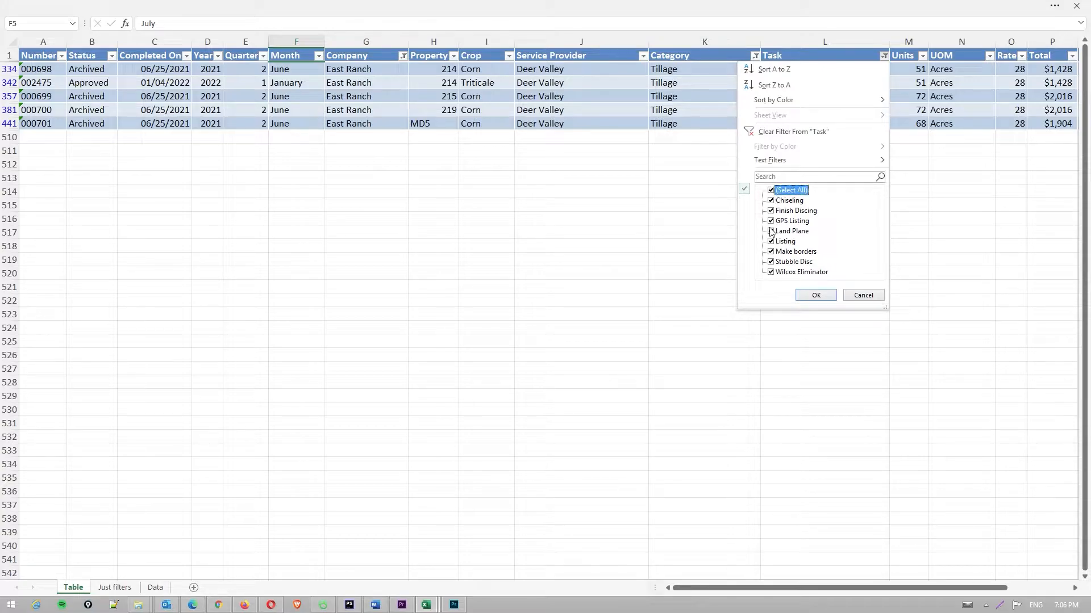
{"action": "left_click", "coordinate": [815, 295]}
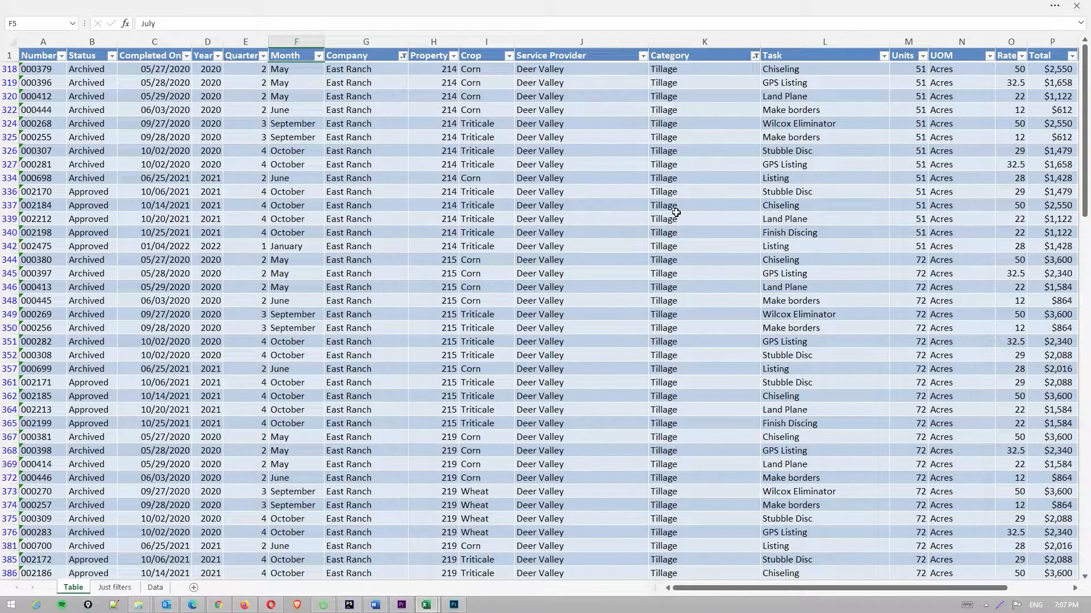
{"action": "key", "text": "ctrl+shift+l"}
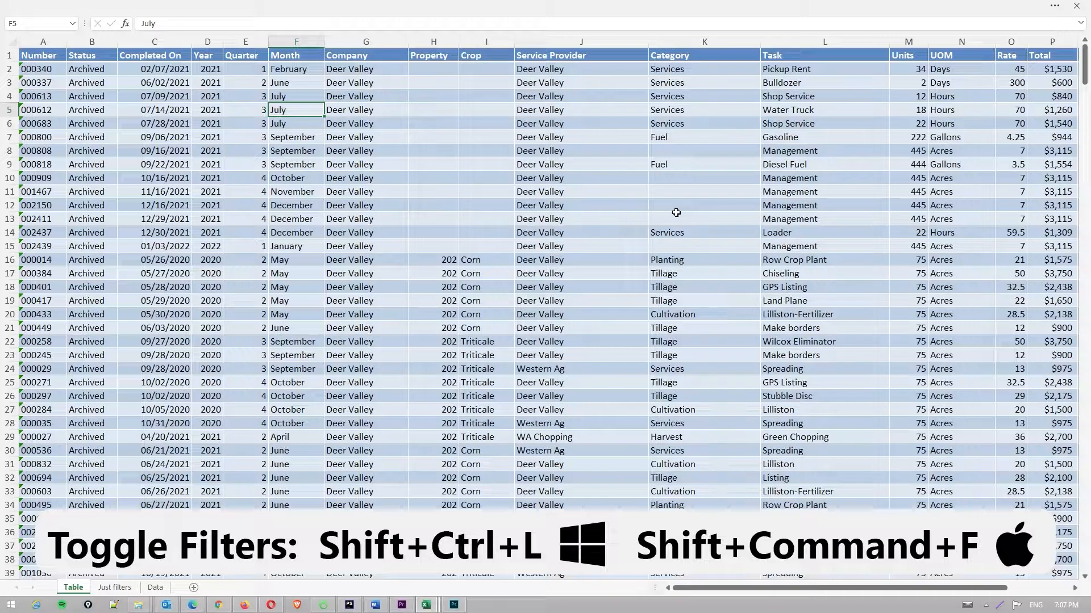
{"action": "key", "text": "ctrl+shift+l"}
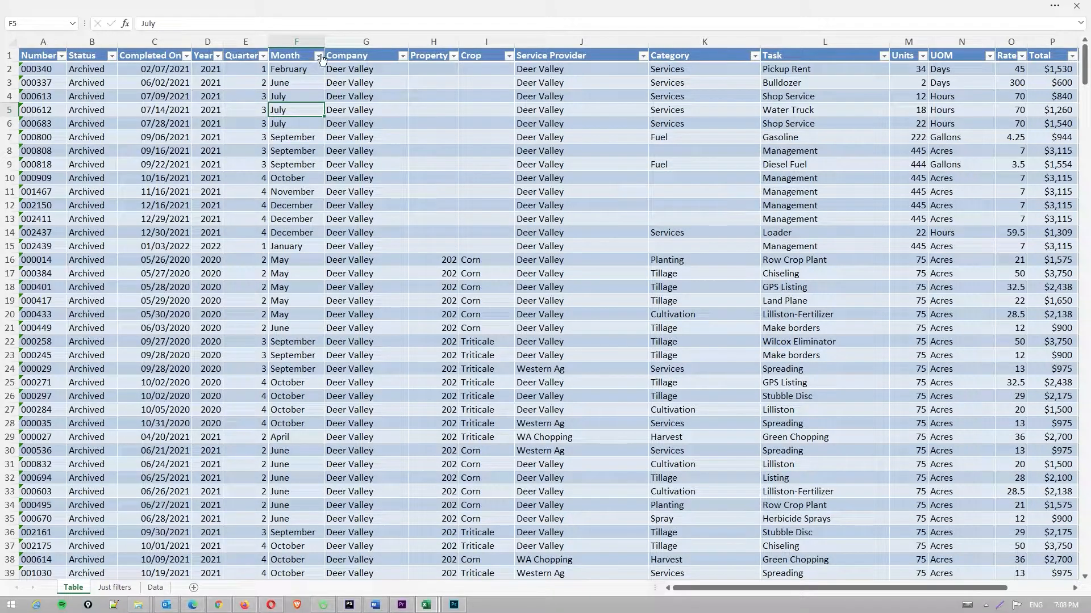
- Filter the table's Month column to show only June
{"action": "left_click", "coordinate": [318, 55]}
{"action": "left_click", "coordinate": [218, 190]}
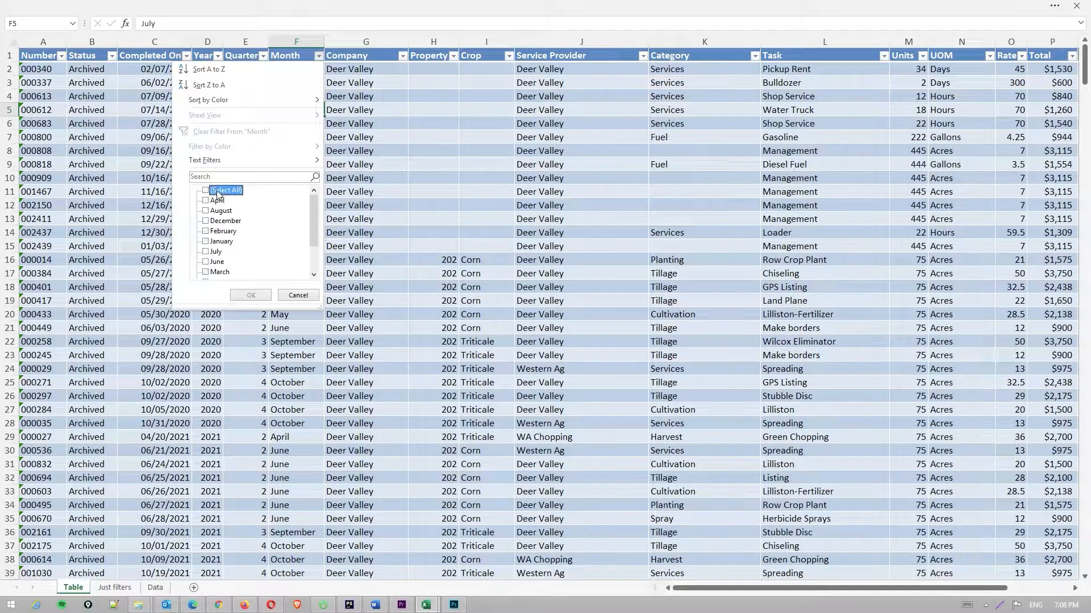
{"action": "left_click", "coordinate": [205, 262]}
{"action": "left_click", "coordinate": [250, 296]}
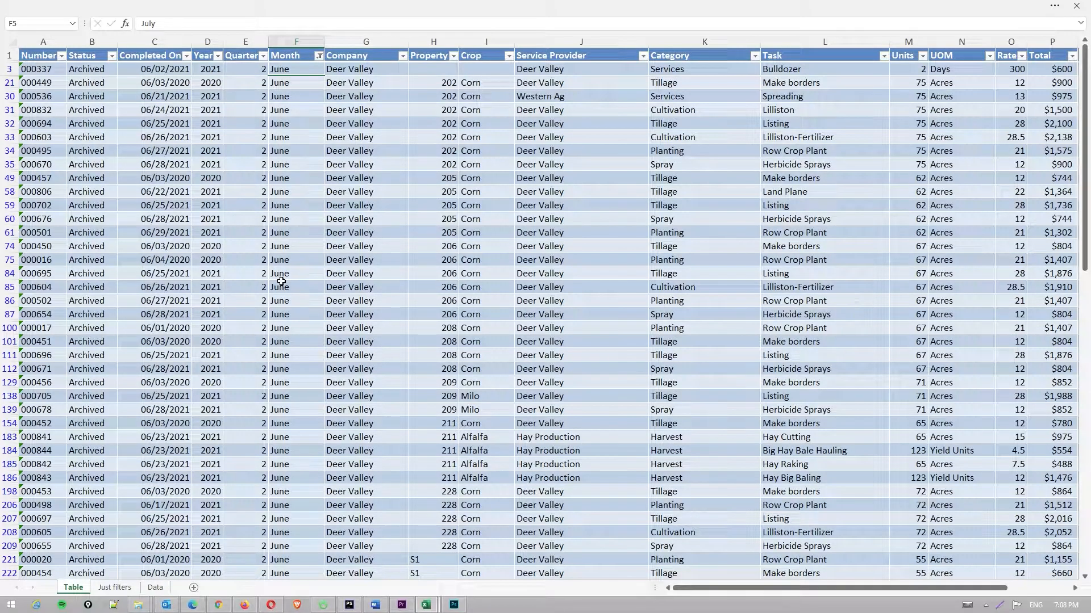
- Turn on column filters for the plain data range on the Just filters sheet, with cell B13 selected
{"action": "key", "text": "ctrl+Page_Down"}
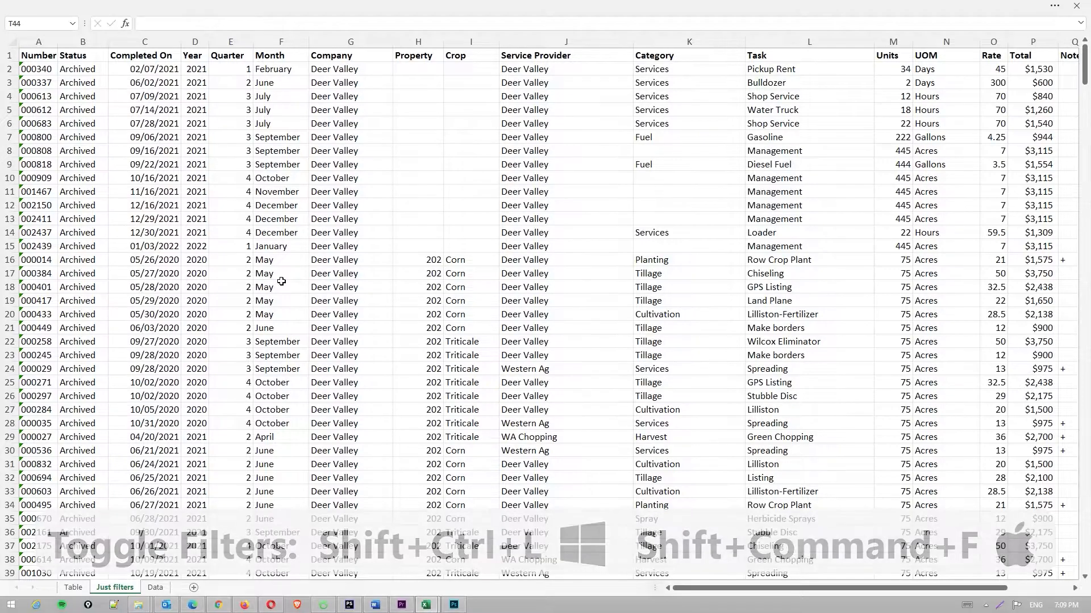
{"action": "key", "text": "ctrl+shift+l"}
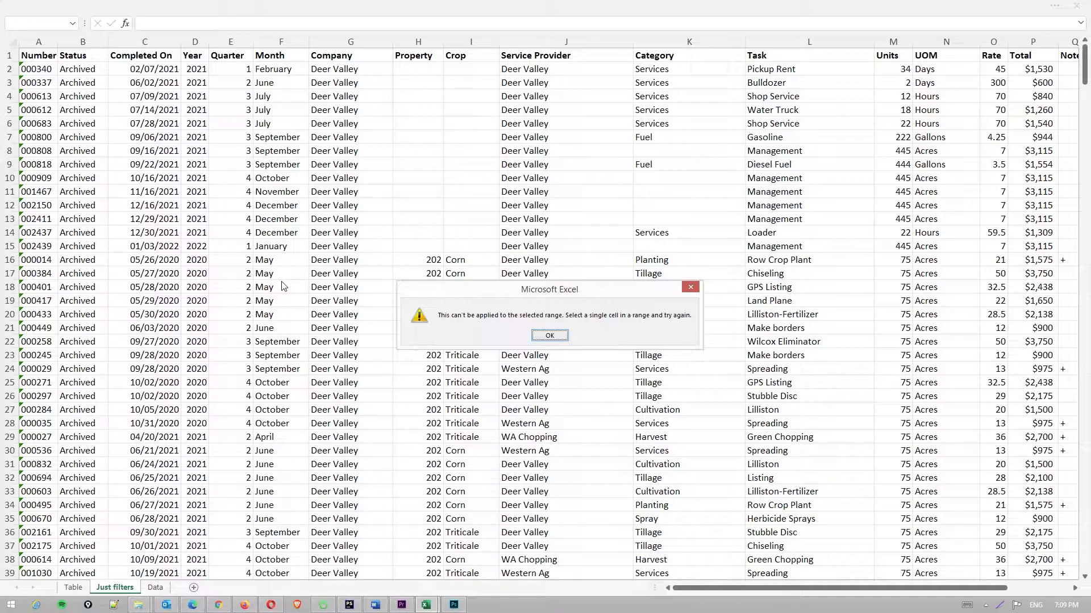
{"action": "left_click", "coordinate": [561, 339]}
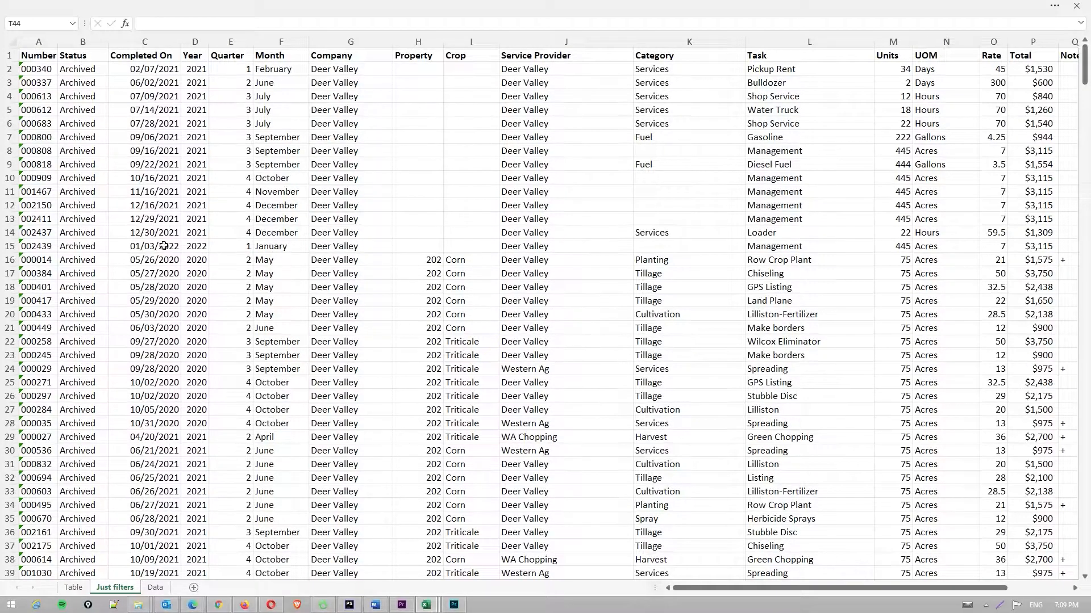
{"action": "left_click", "coordinate": [88, 218]}
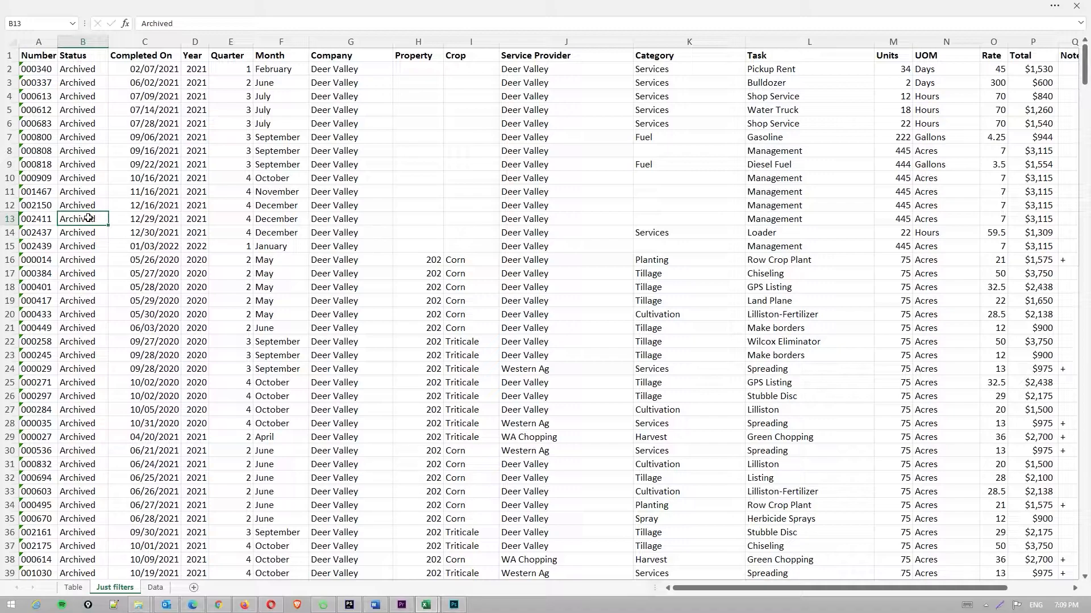
{"action": "key", "text": "ctrl+shift+l"}
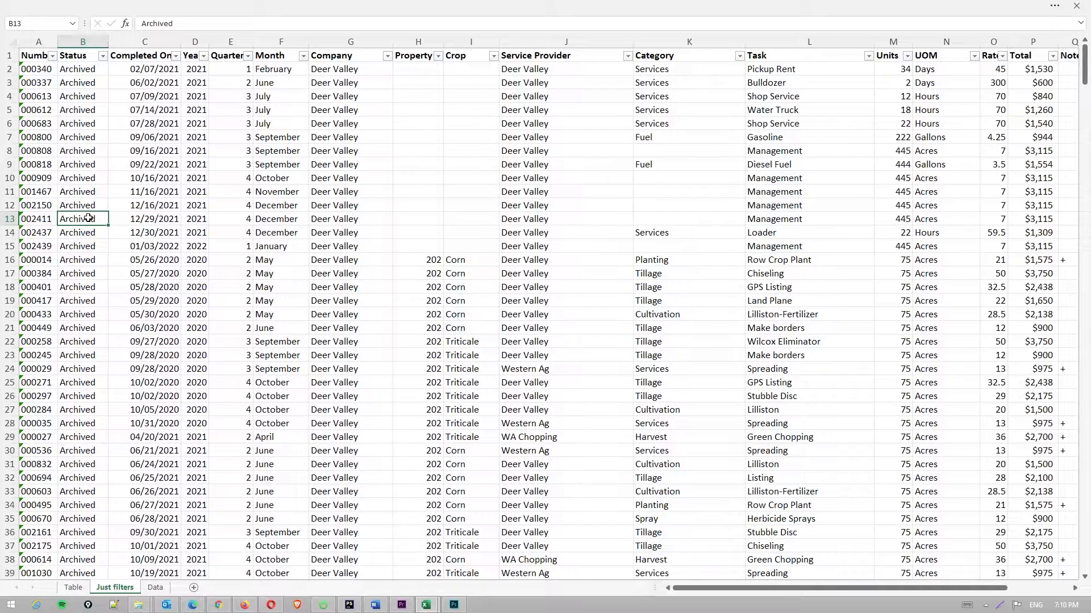
- Filter the Company column of the Just filters sheet to show only Deer Valley
{"action": "left_click", "coordinate": [386, 56]}
{"action": "left_click", "coordinate": [303, 192]}
{"action": "left_click", "coordinate": [301, 201]}
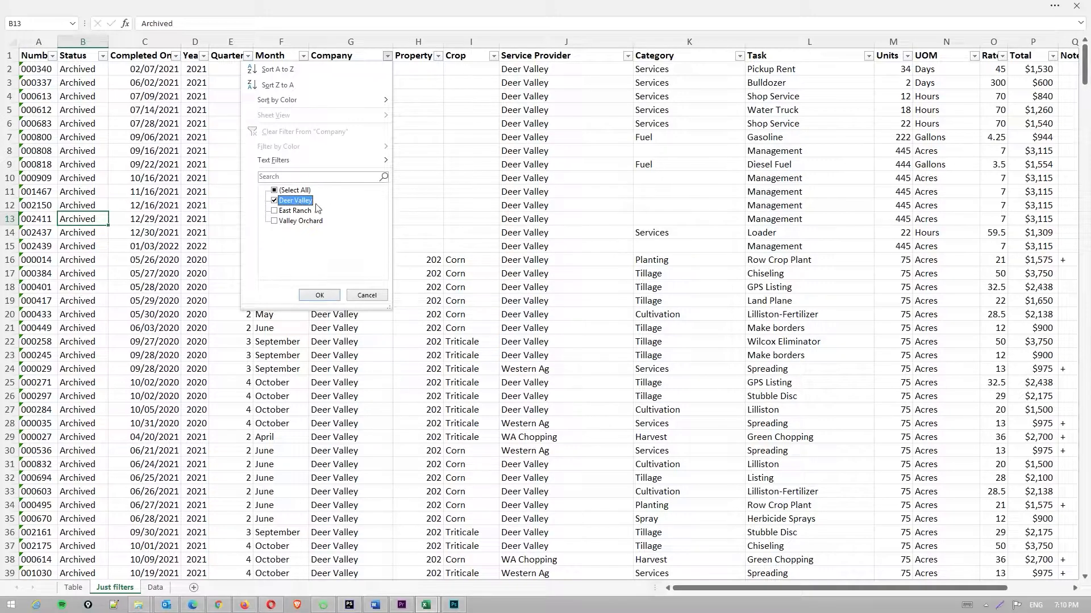
{"action": "left_click", "coordinate": [320, 295]}
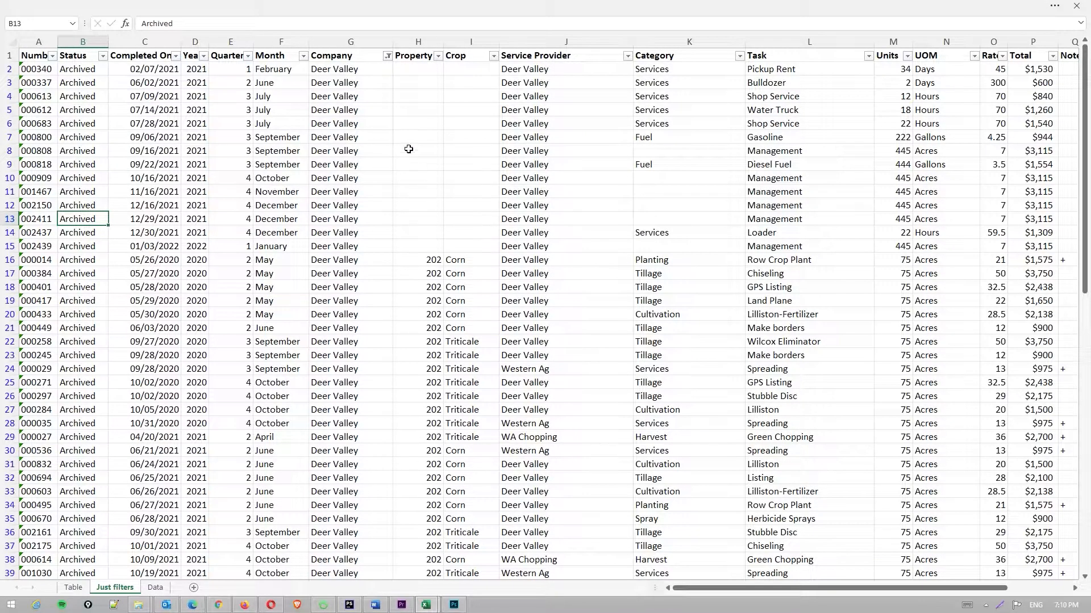
- Filter the Crop column of the Just filters sheet to show only Alfalfa
{"action": "left_click", "coordinate": [494, 55]}
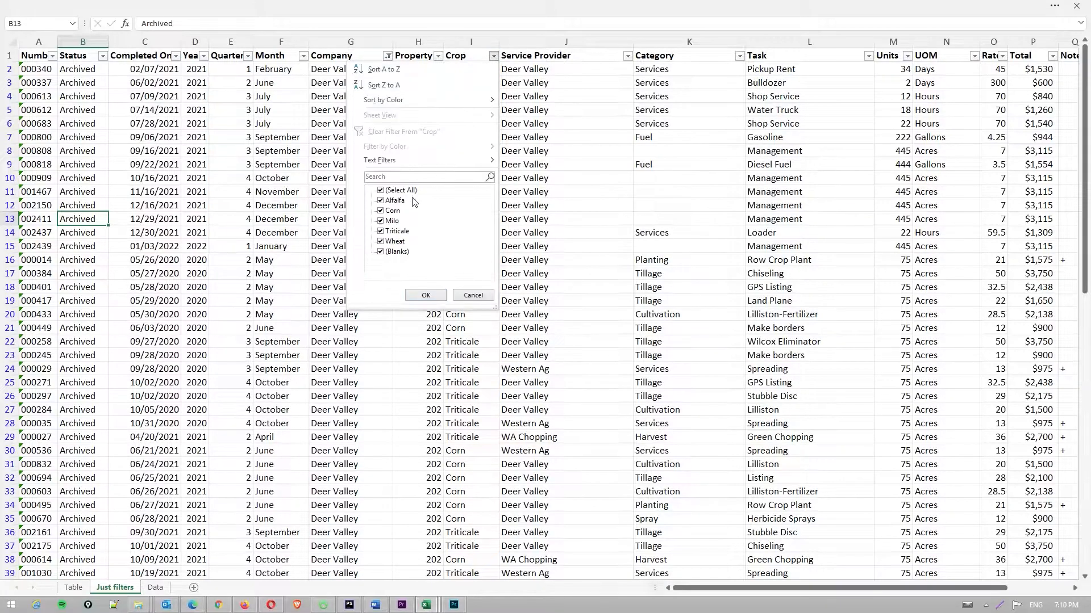
{"action": "left_click", "coordinate": [393, 190]}
{"action": "left_click", "coordinate": [394, 200]}
{"action": "left_click", "coordinate": [426, 296]}
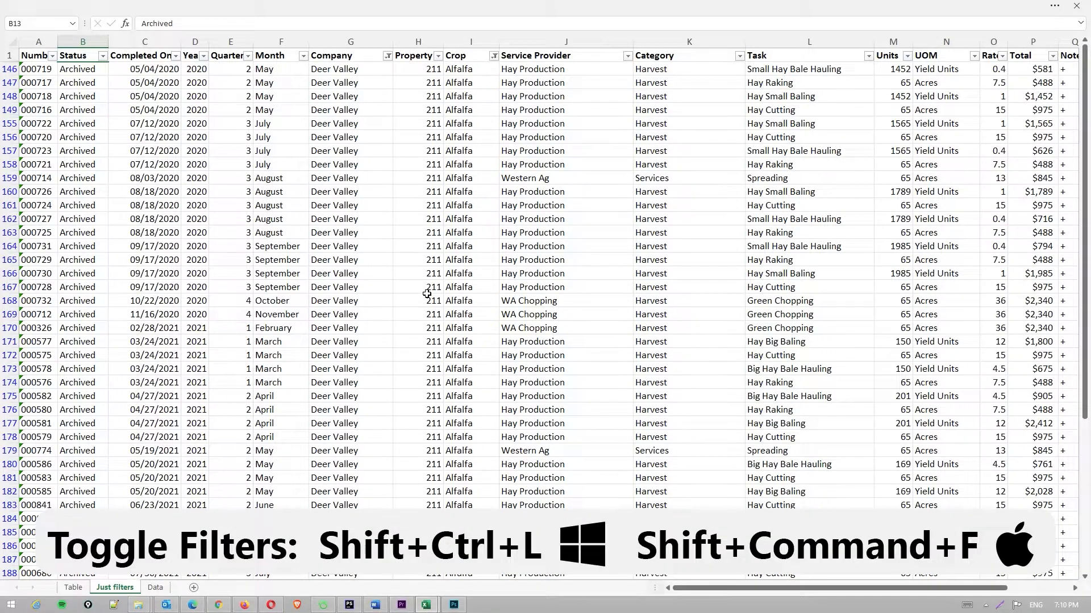
- Clear the Company and Crop filters together by turning the sheet's filtering off and on again
{"action": "key", "text": "ctrl+shift+l"}
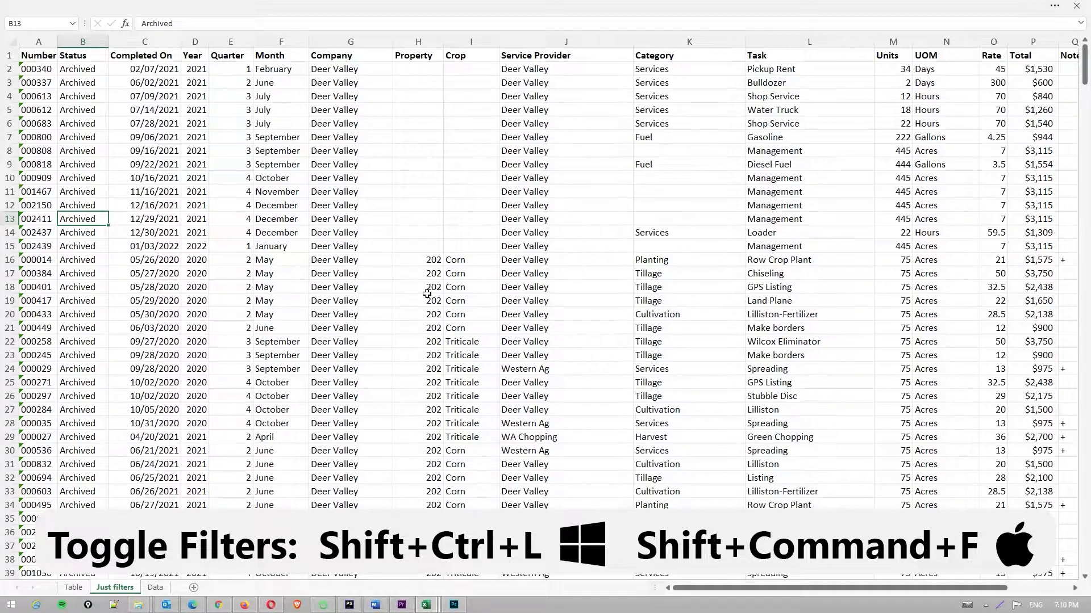
{"action": "key", "text": "ctrl+shift+l"}
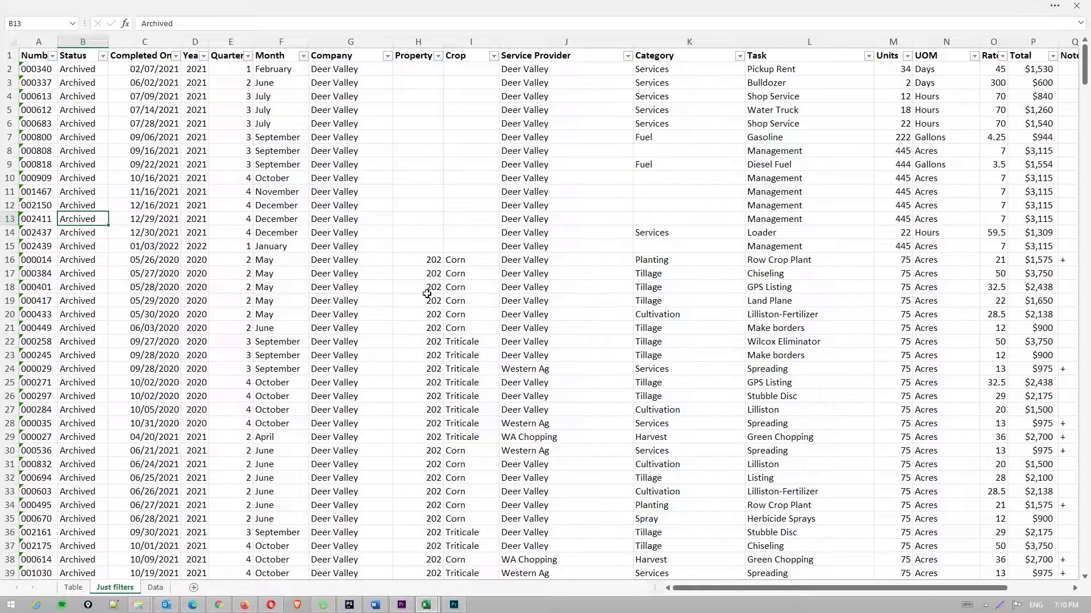